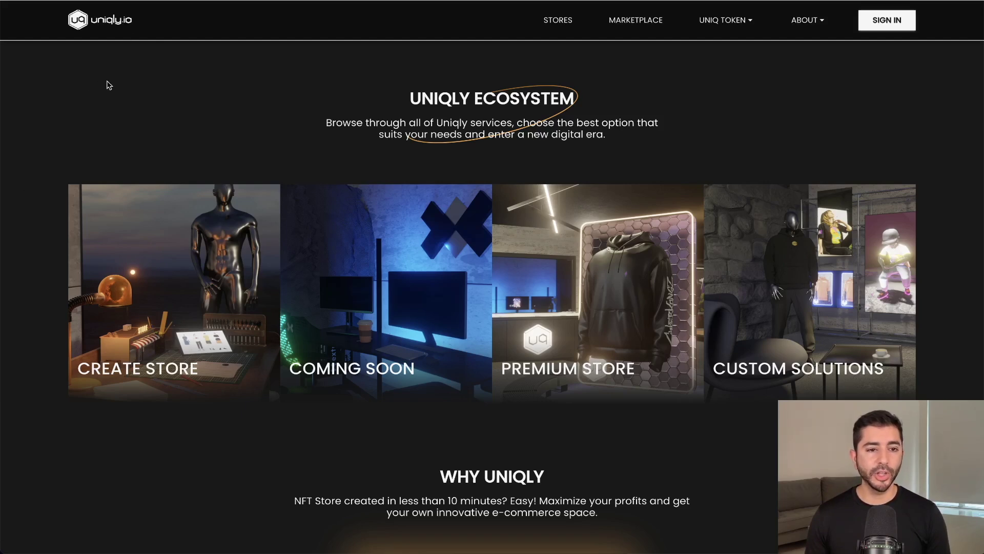
# Step: Choose the Made to order store type, name the store "The Bitcoin Express", and save it
pyautogui.moveTo(136, 292)
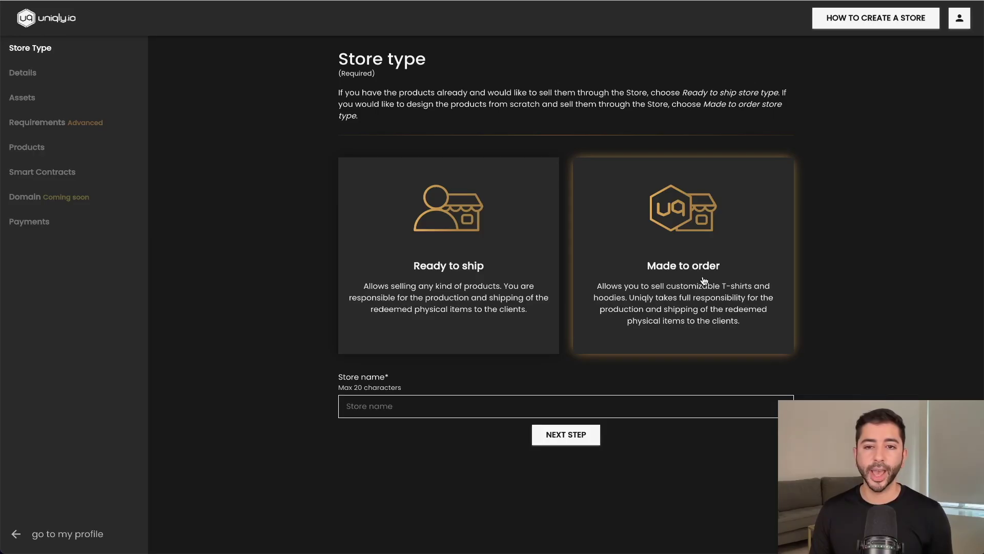
pyautogui.click(704, 280)
pyautogui.click(470, 400)
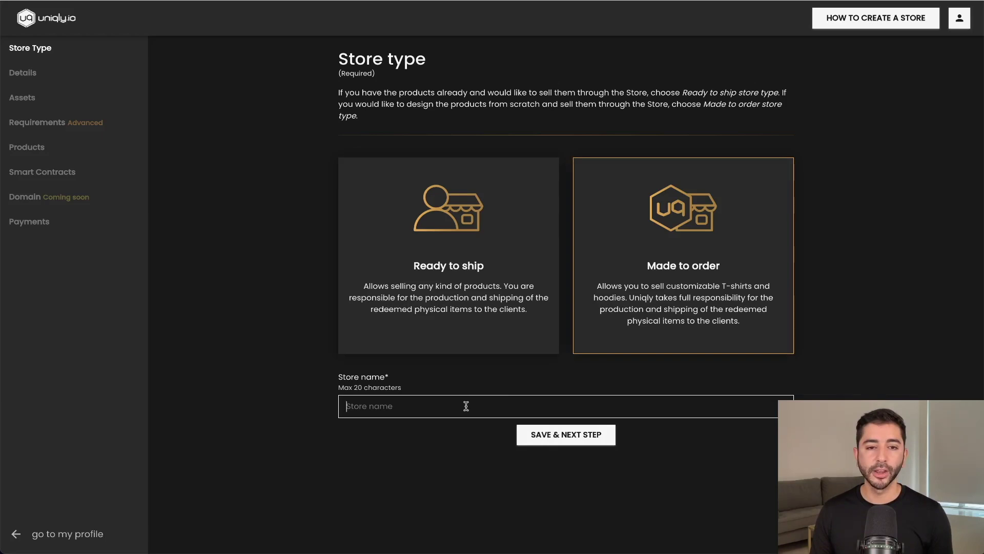
pyautogui.write('The Bitcoin Express')
pyautogui.click(541, 435)
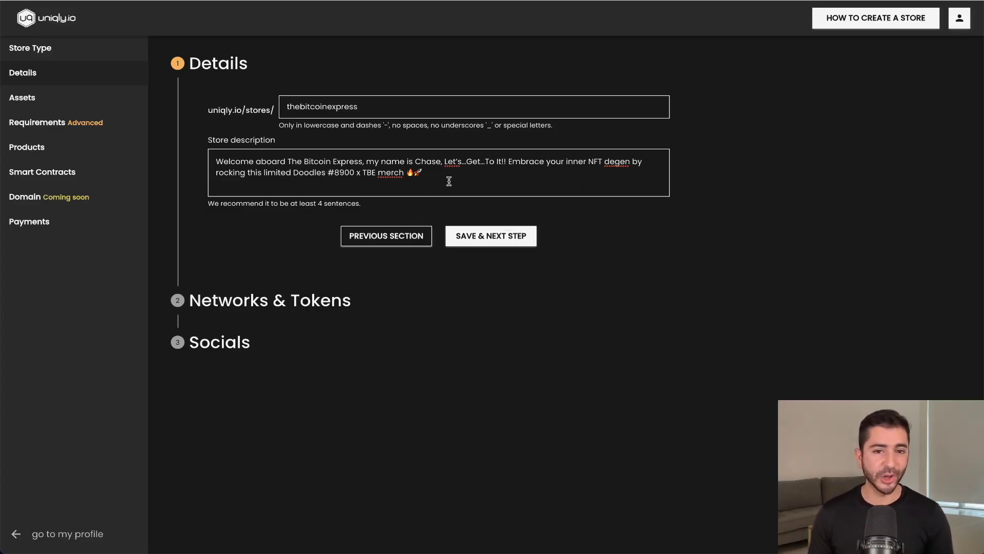
# Step: Save the store details with the address thebitcoinexpress and its description, plus the Twitter, YouTube, Instagram and TikTok links
pyautogui.click(479, 236)
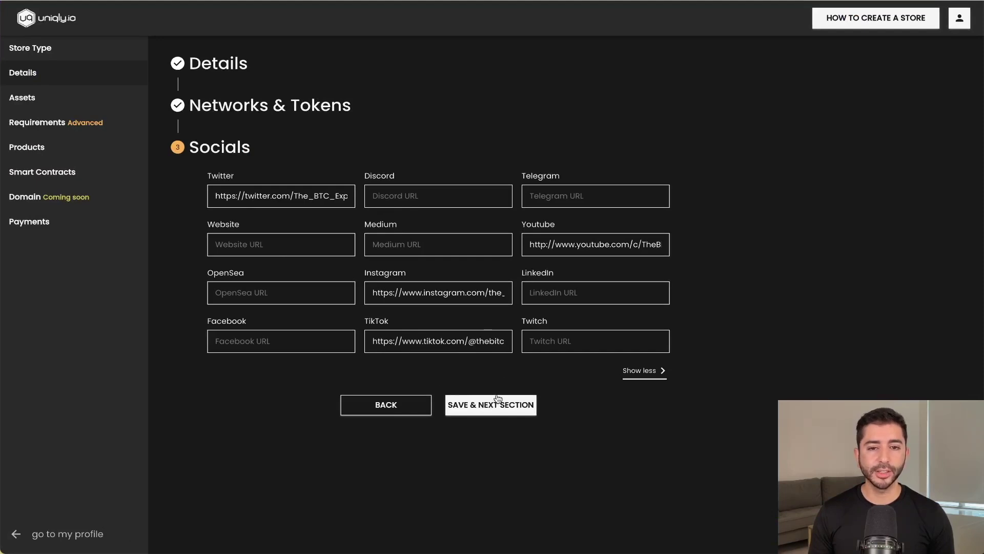
pyautogui.click(500, 396)
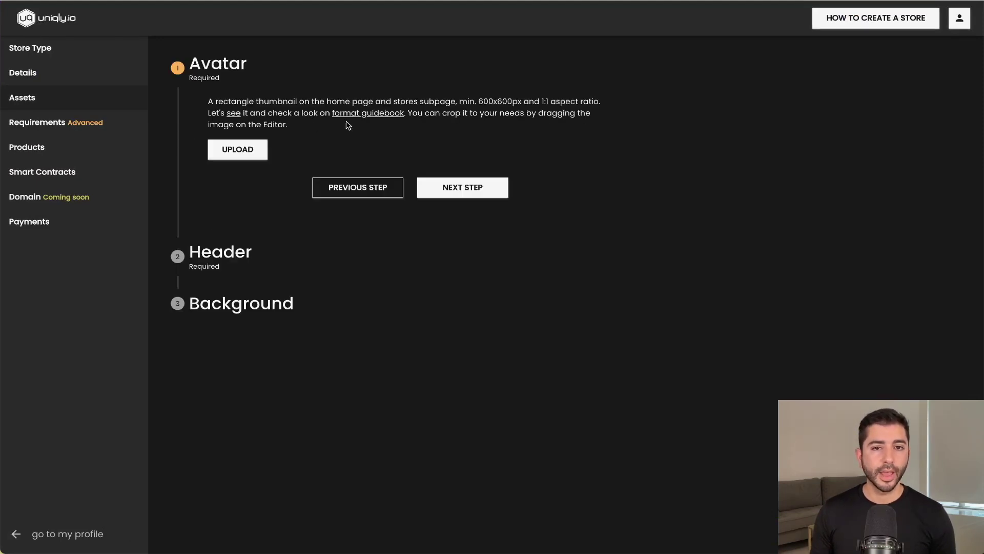
# Step: Consult the avatar format guidebook and the avatar design's size, and save the cartoon portrait as the store avatar
pyautogui.click(365, 114)
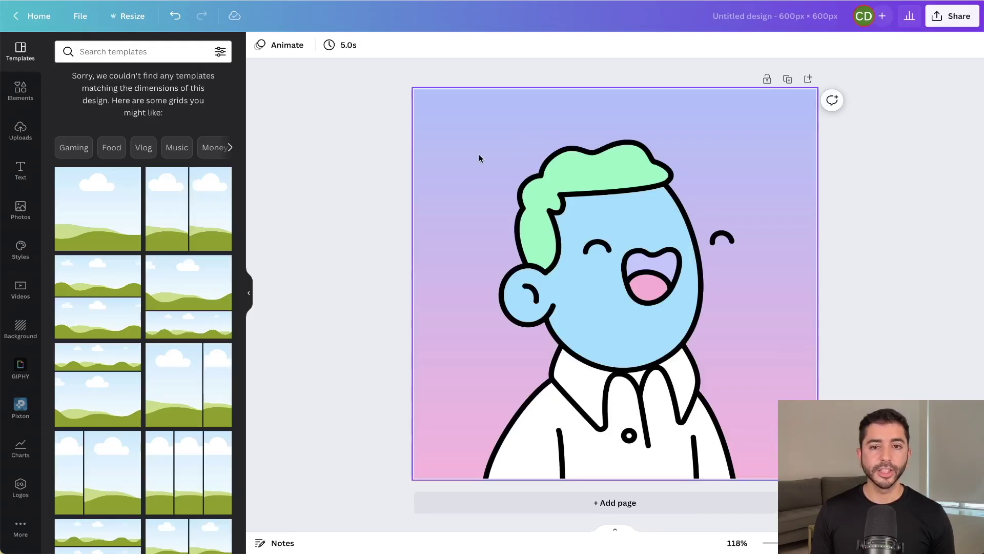
pyautogui.click(130, 18)
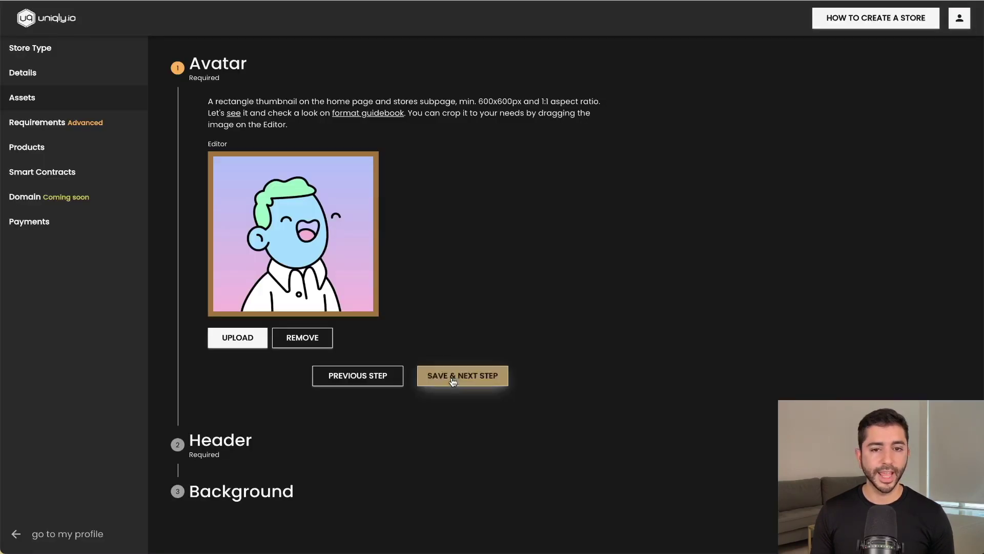
pyautogui.click(453, 381)
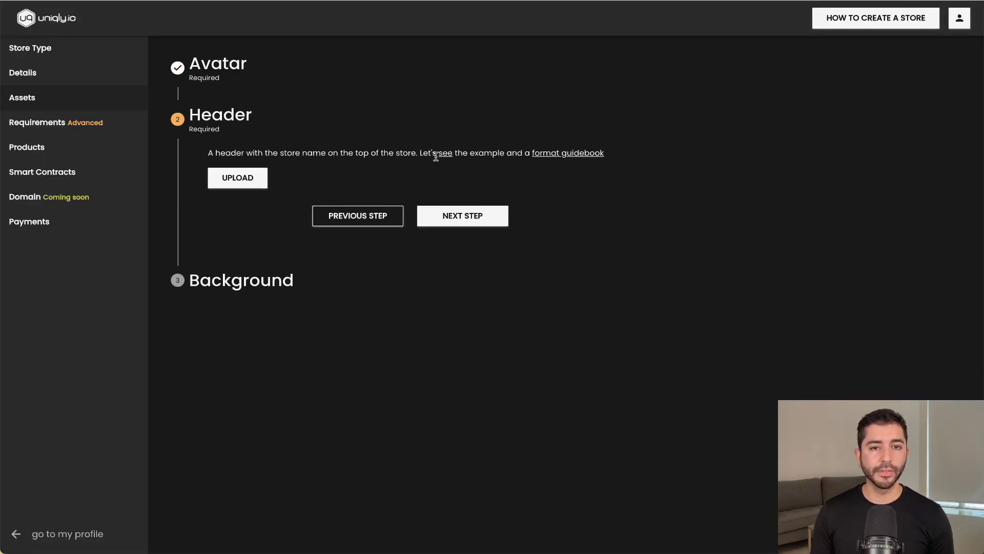
# Step: Check the header format guidebook and the banner design's dimensions, and save the "The Bitcoin Express" banner as the store header
pyautogui.click(554, 157)
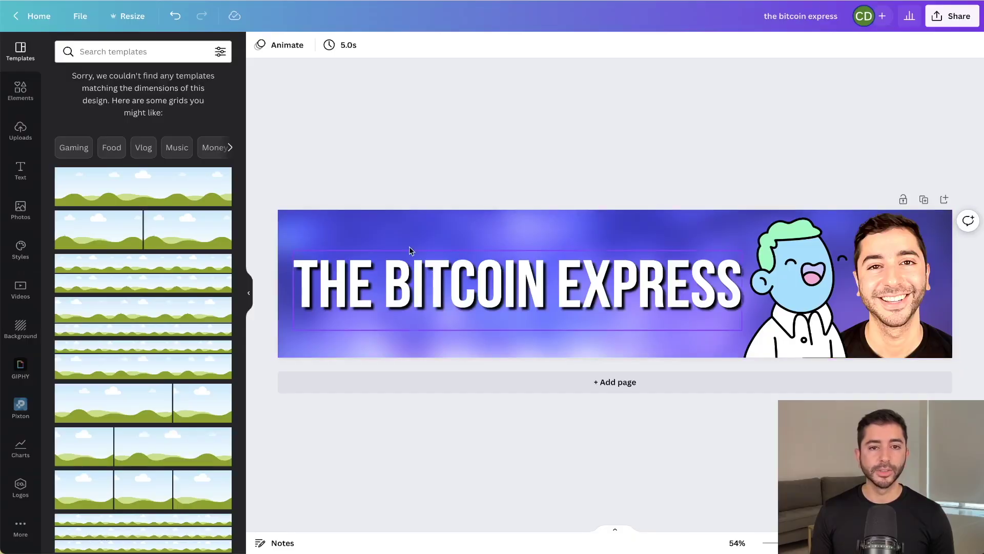
pyautogui.click(128, 17)
pyautogui.click(202, 113)
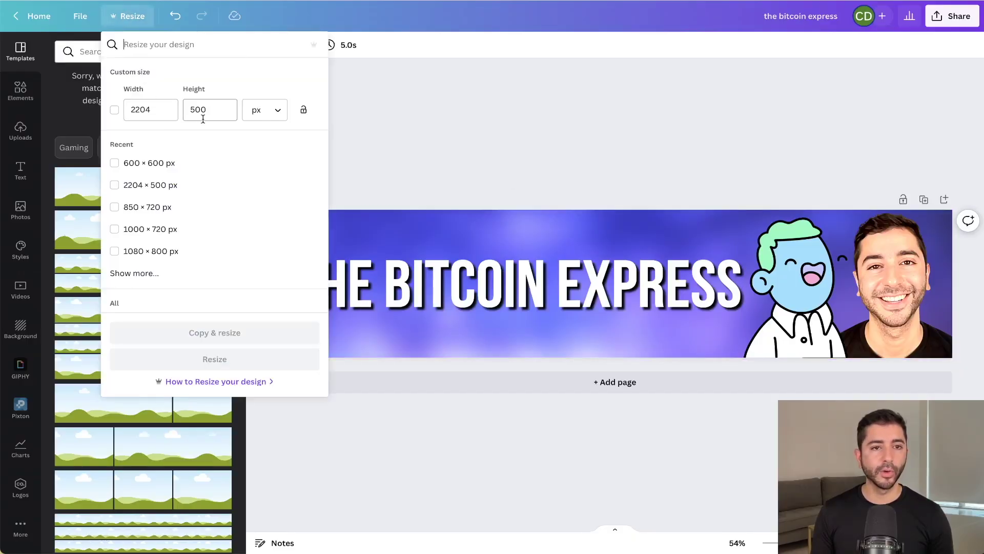
pyautogui.click(414, 134)
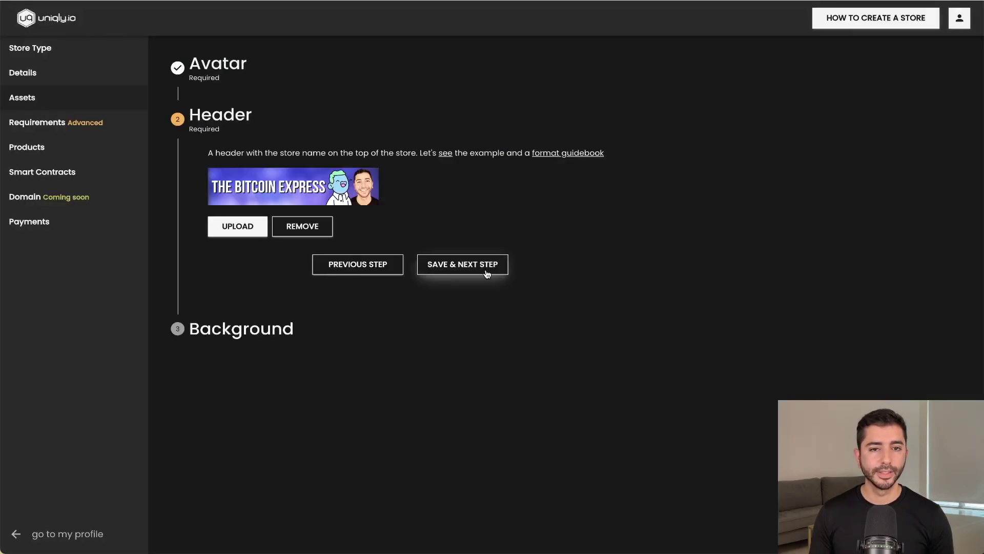
pyautogui.click(486, 271)
pyautogui.click(72, 287)
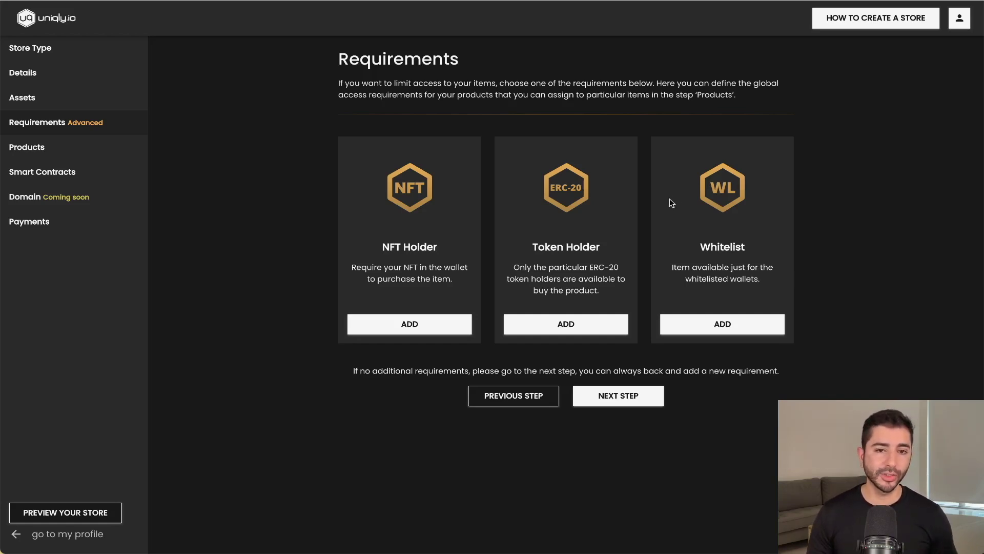
# Step: Review the NFT Holder, Token Holder and Whitelist requirement options, and continue to the products without adding any
pyautogui.click(425, 329)
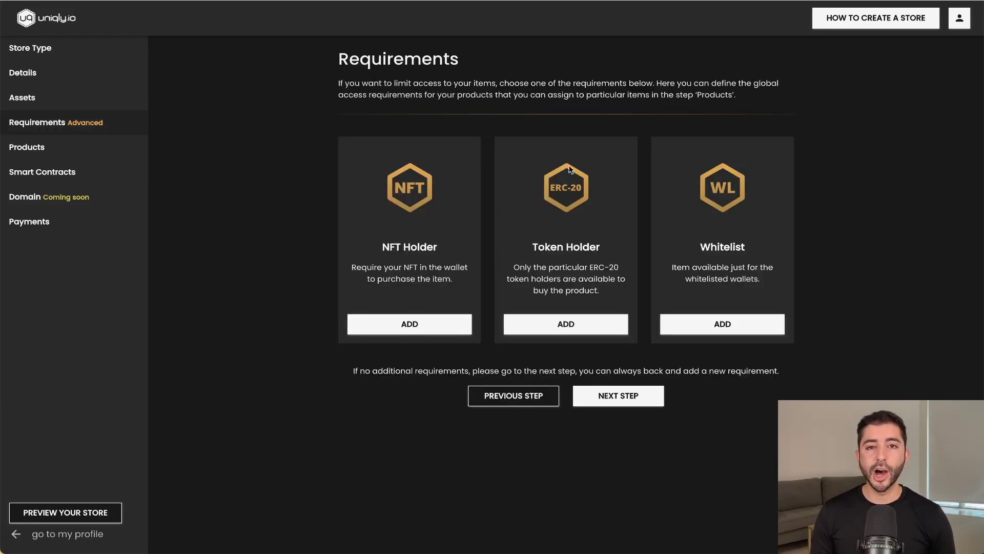
pyautogui.click(569, 324)
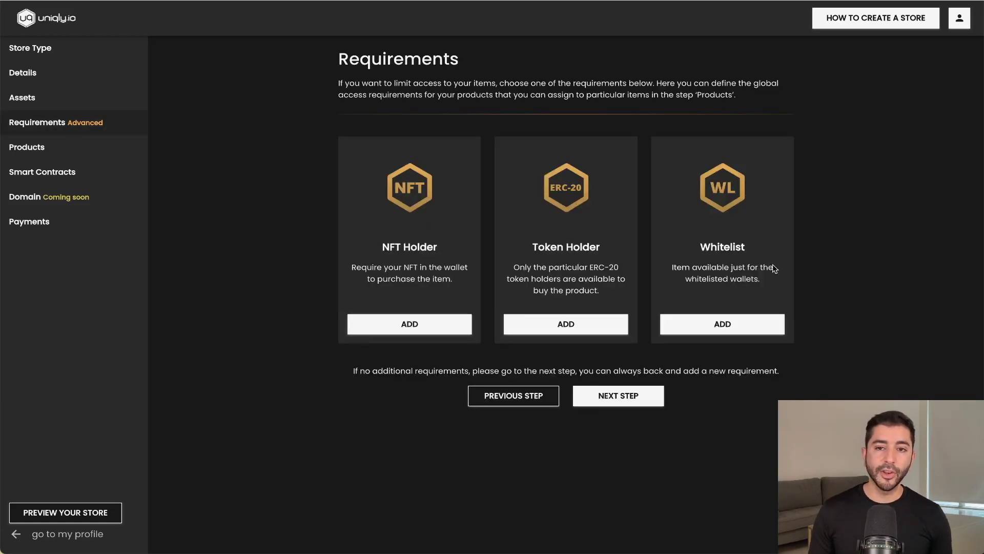
pyautogui.click(708, 325)
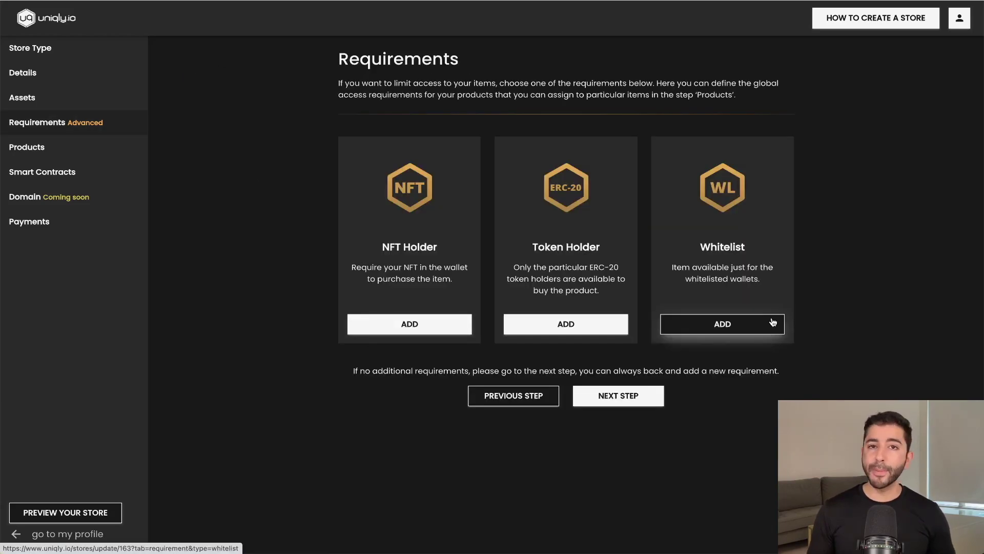
pyautogui.click(623, 405)
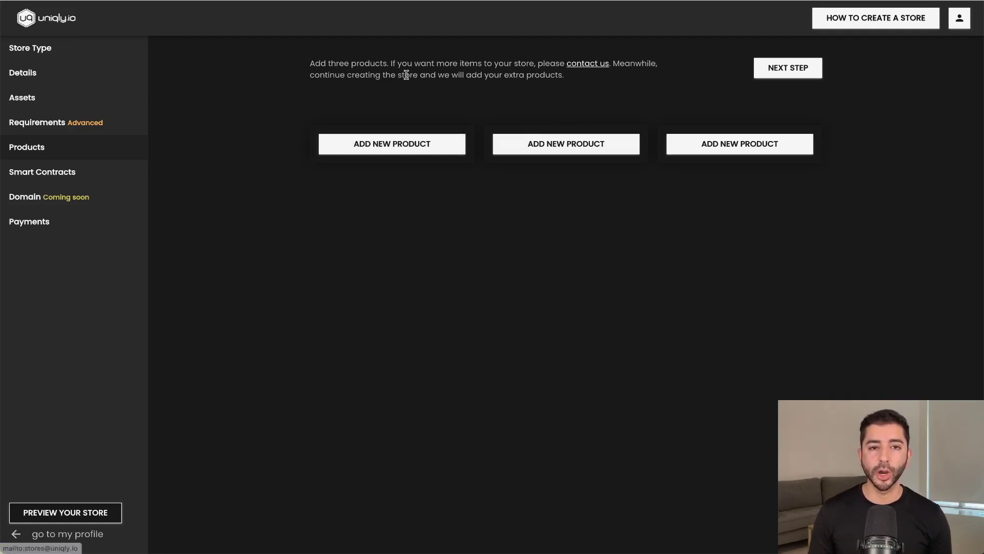
# Step: Add a first product as a black T-shirt and upload the "gm" cartoon image to its front
pyautogui.click(381, 147)
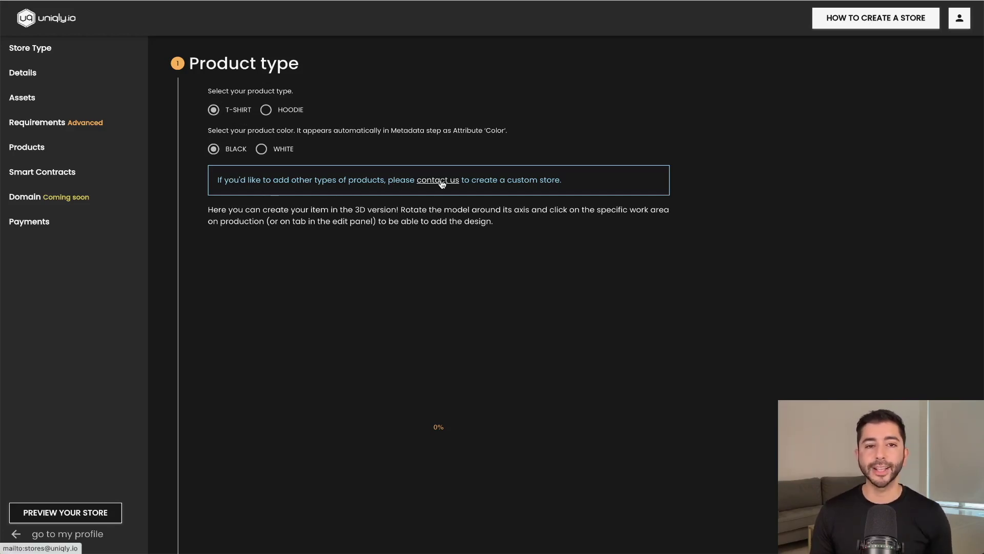
pyautogui.scroll(-1, 412, 373)
pyautogui.moveTo(412, 374)
pyautogui.mouseDown()
pyautogui.moveTo(363, 334)
pyautogui.moveTo(407, 382)
pyautogui.mouseUp()
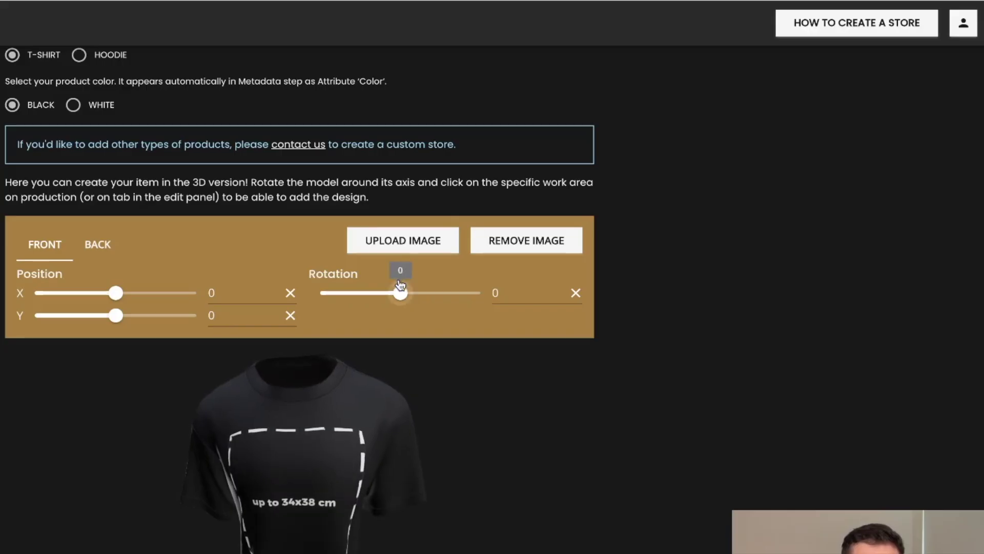
pyautogui.click(398, 253)
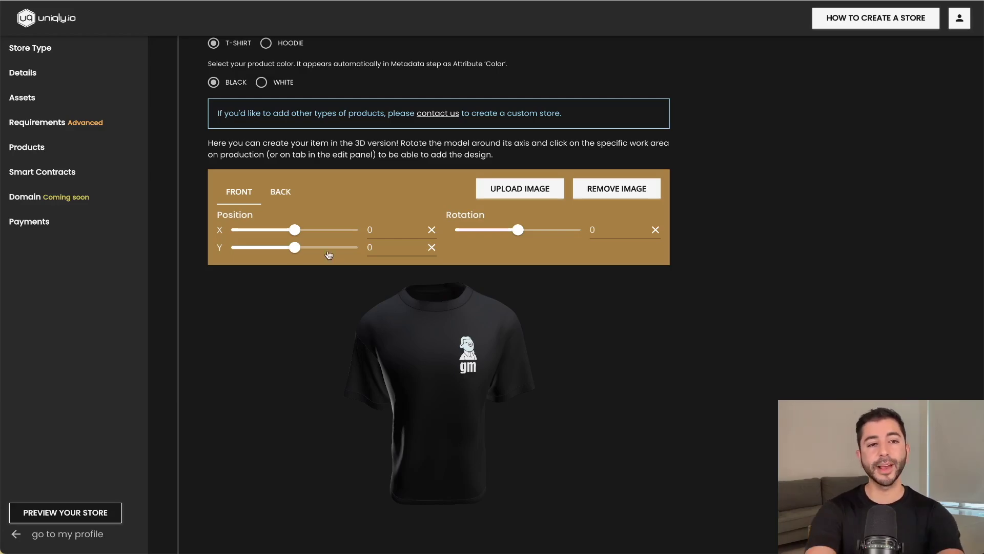
# Step: Try the front image at X 0.08, Y 0.02 and rotation -0.15, and reset its position and rotation
pyautogui.moveTo(295, 229)
pyautogui.mouseDown()
pyautogui.moveTo(325, 232)
pyautogui.moveTo(303, 245)
pyautogui.mouseUp()
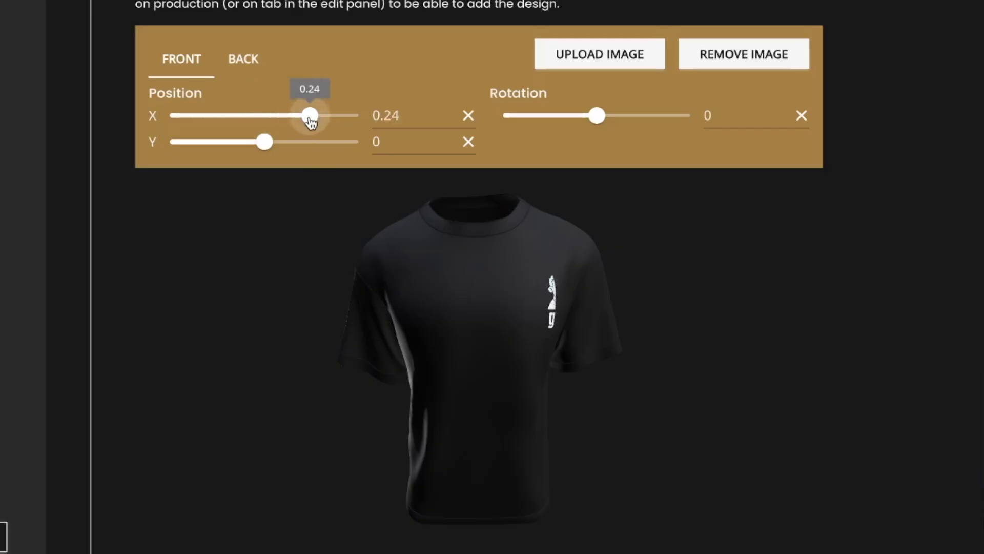
pyautogui.moveTo(277, 138)
pyautogui.mouseDown()
pyautogui.moveTo(250, 146)
pyautogui.moveTo(268, 144)
pyautogui.mouseUp()
pyautogui.moveTo(596, 116)
pyautogui.mouseDown()
pyautogui.moveTo(618, 117)
pyautogui.moveTo(593, 116)
pyautogui.mouseUp()
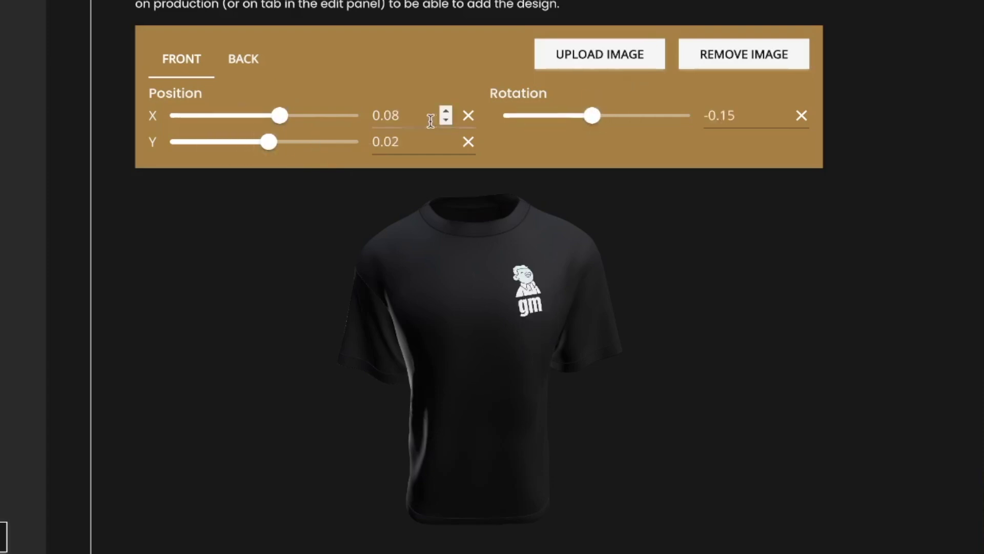
pyautogui.click(469, 123)
pyautogui.click(468, 142)
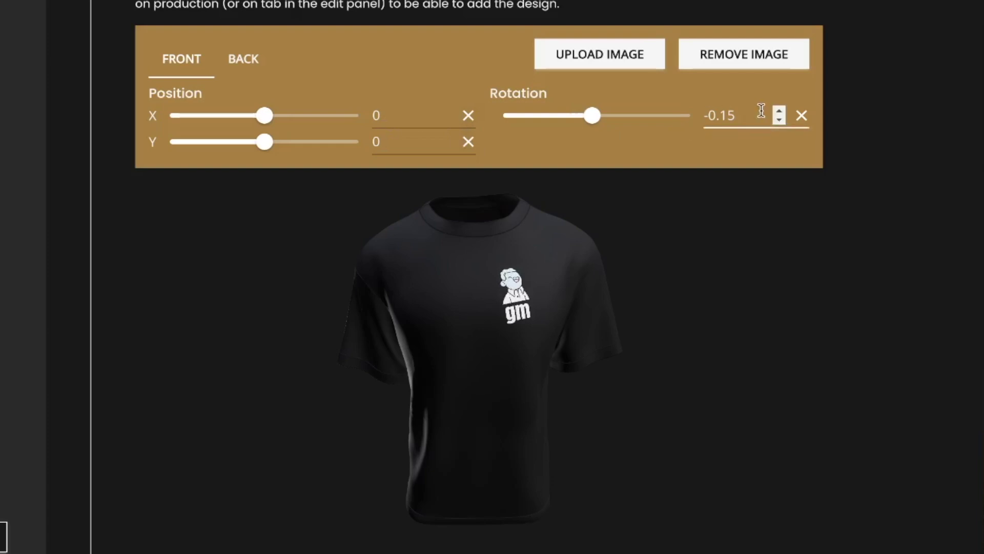
pyautogui.click(799, 120)
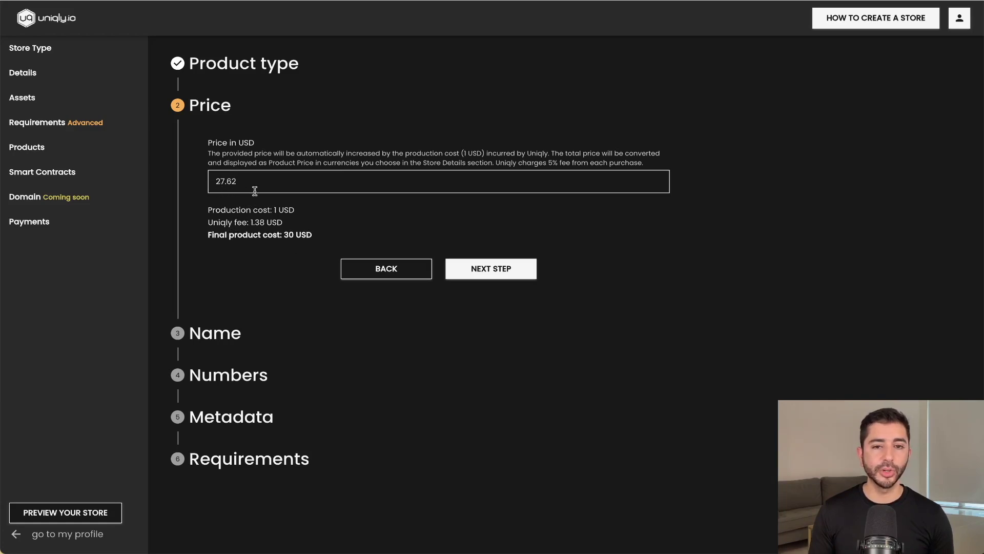
# Step: Complete the T-shirt's data with price 27.62 USD, name "The Bitcoin Express", its description, and the attribute Style set to "Doodle #8900"
pyautogui.click(492, 269)
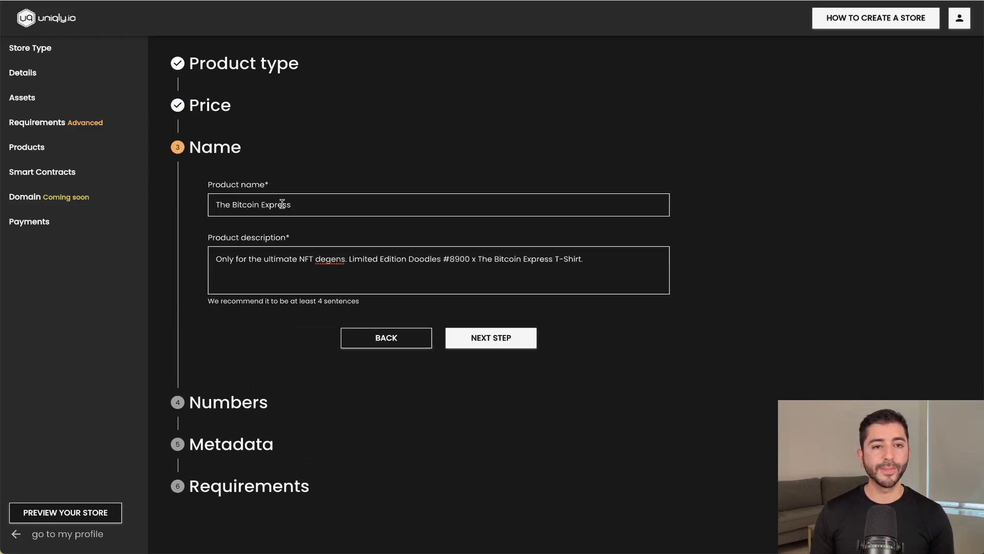
pyautogui.click(488, 349)
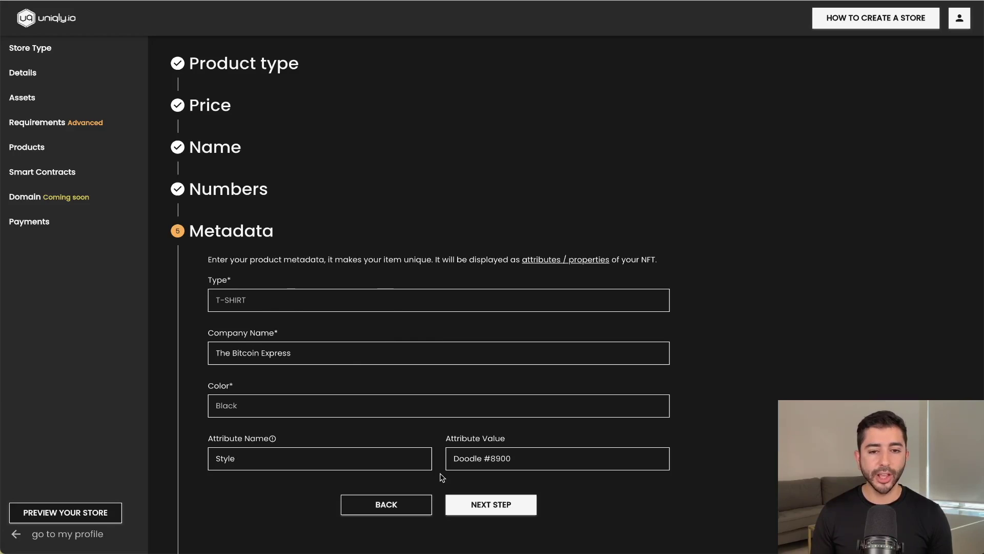
pyautogui.click(491, 505)
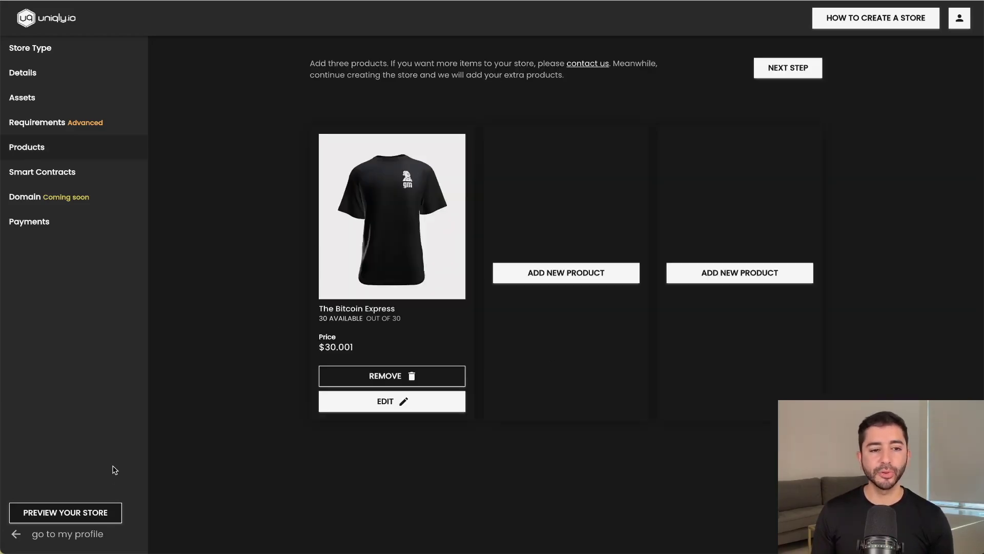
# Step: Preview the store, inspect the T-shirt's product page and 3D item view, and check which payment networks buyers can choose
pyautogui.click(66, 513)
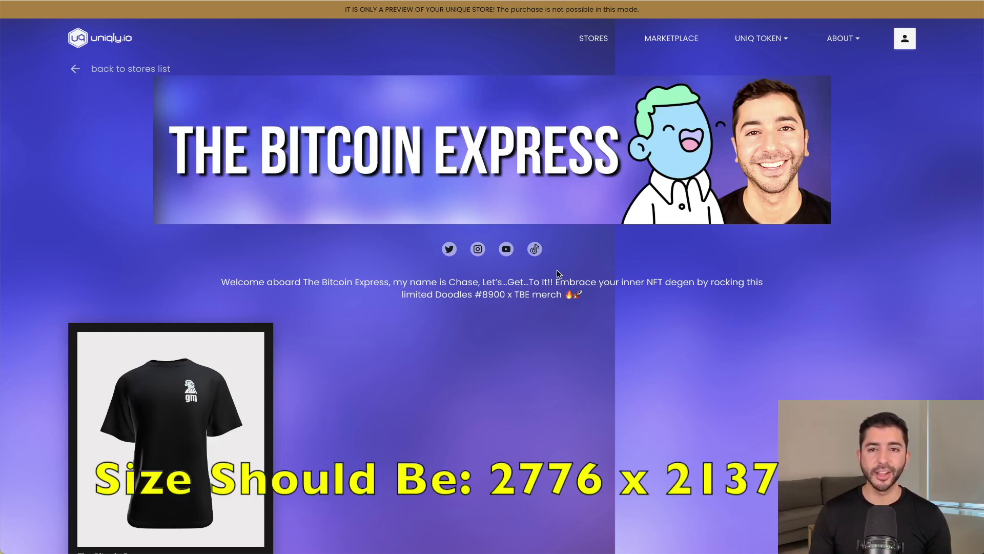
pyautogui.scroll(-3, 415, 318)
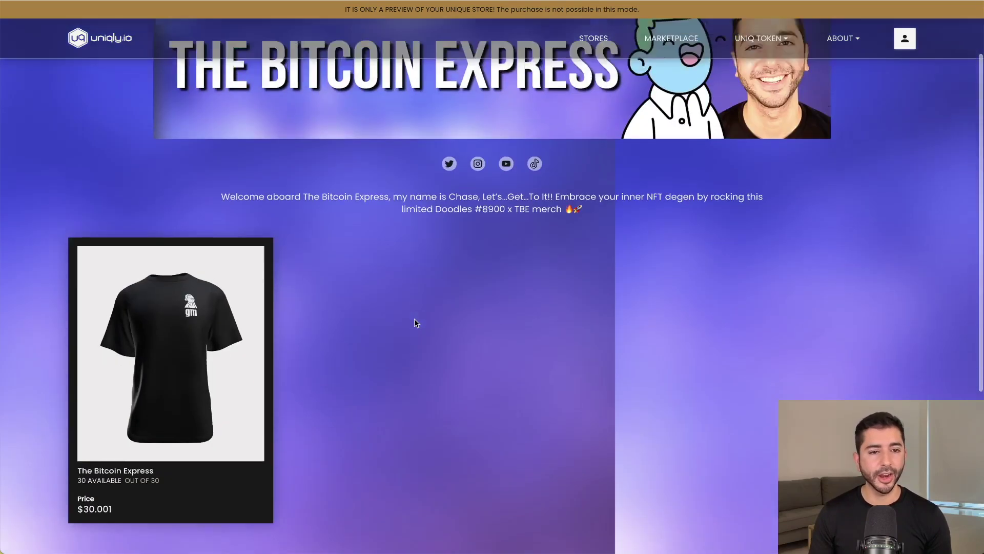
pyautogui.click(179, 315)
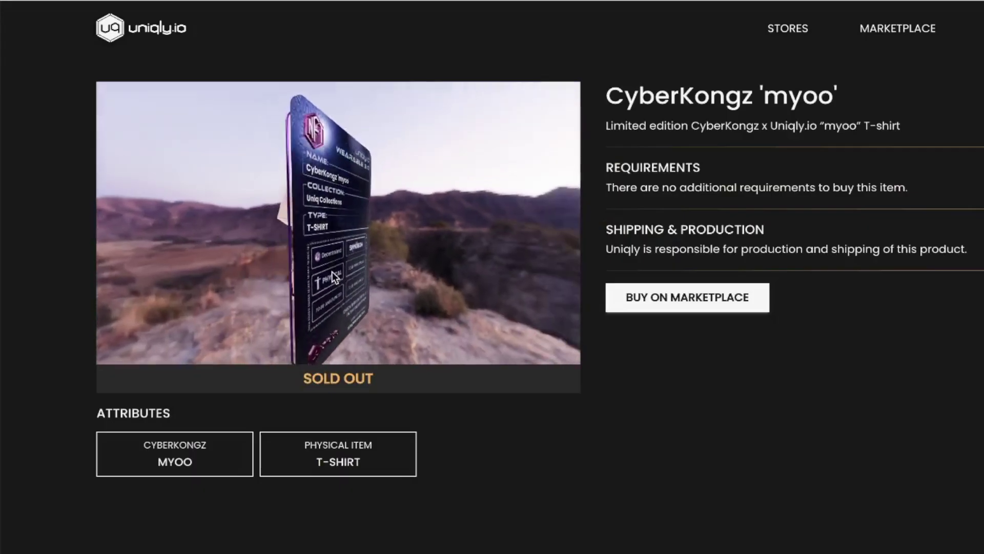
pyautogui.moveTo(332, 271); pyautogui.dragTo(422, 270)
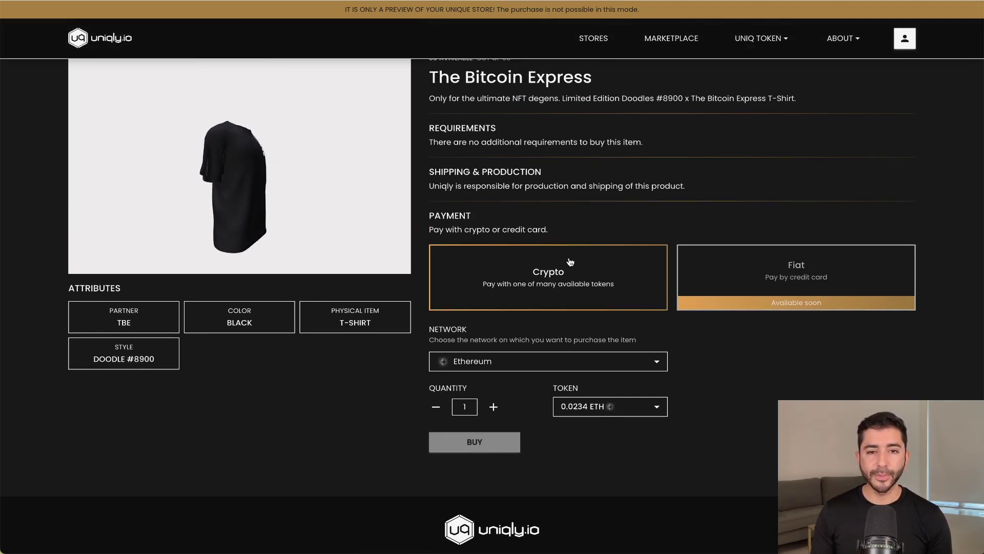
pyautogui.click(615, 365)
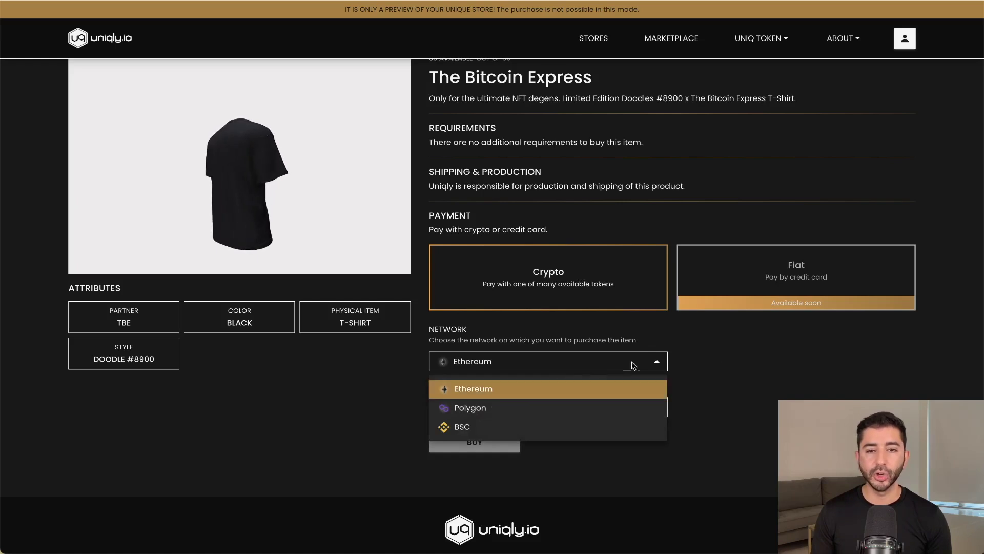
pyautogui.click(730, 359)
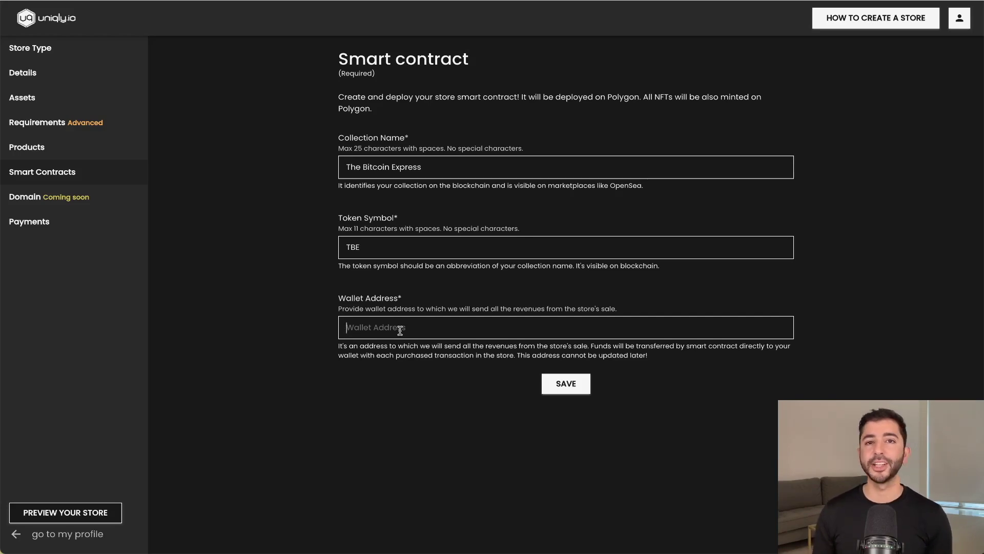
# Step: Set the store's launch date to 26 October 2022 and choose Polygon as the network for the store payment
pyautogui.click(24, 197)
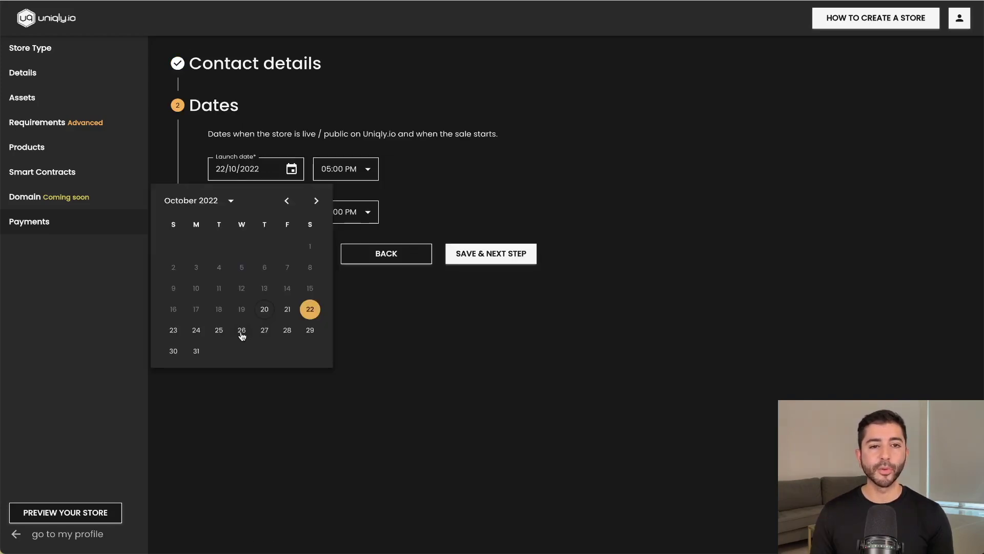
pyautogui.click(242, 333)
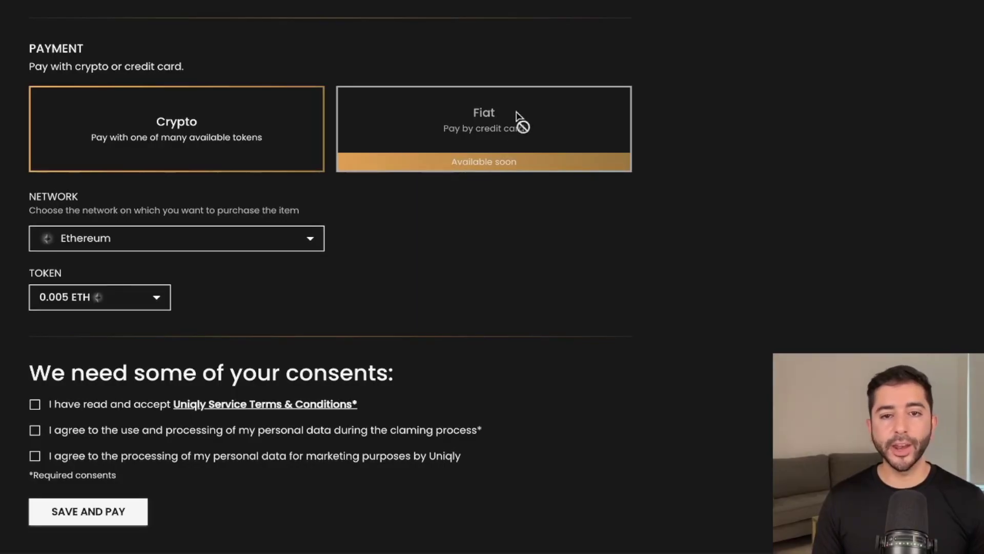
pyautogui.click(214, 242)
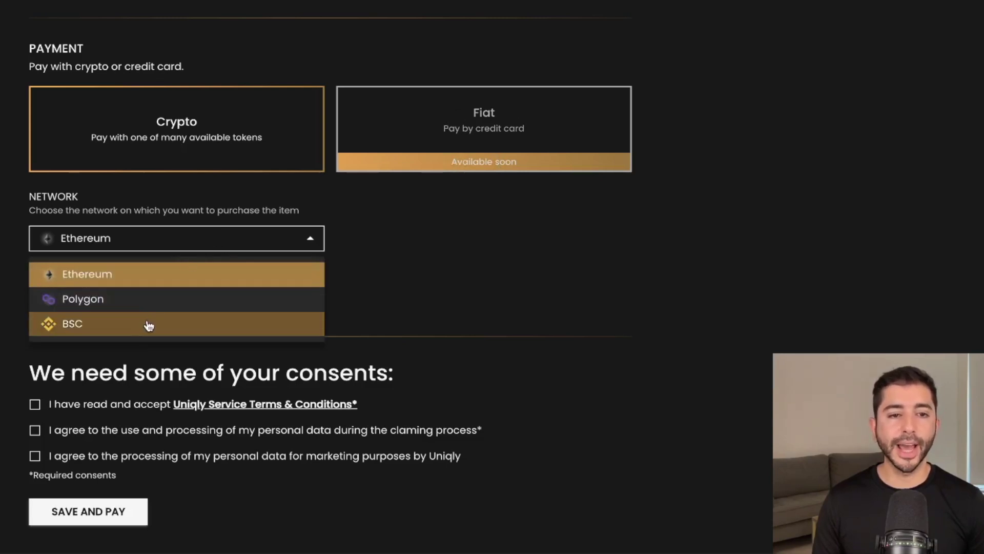
pyautogui.click(149, 299)
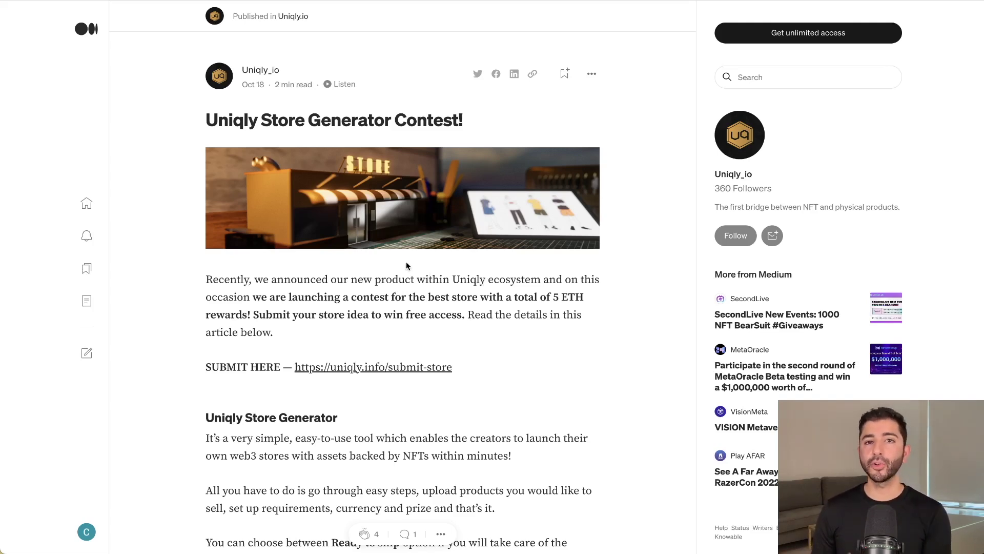
pyautogui.scroll(-1, 407, 266)
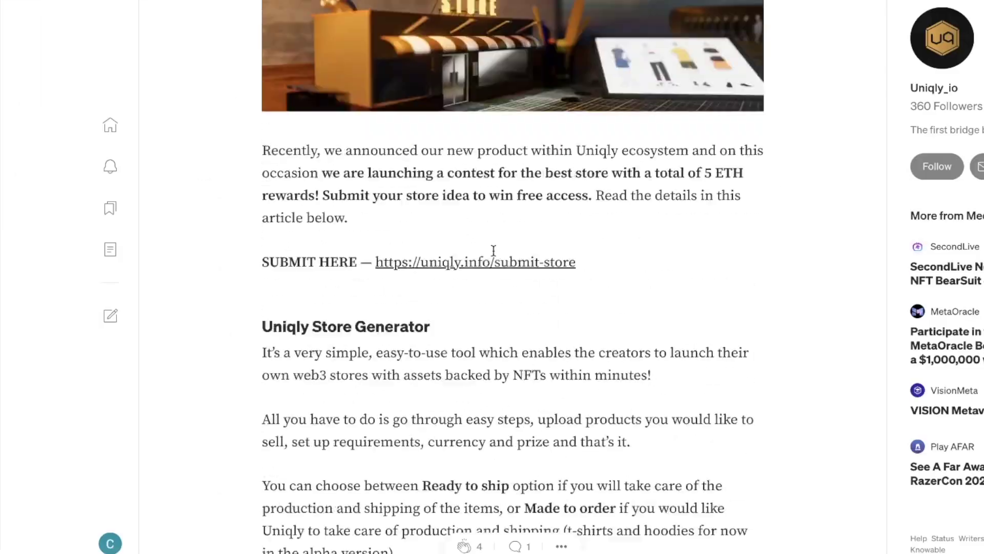
pyautogui.scroll(1, 492, 248)
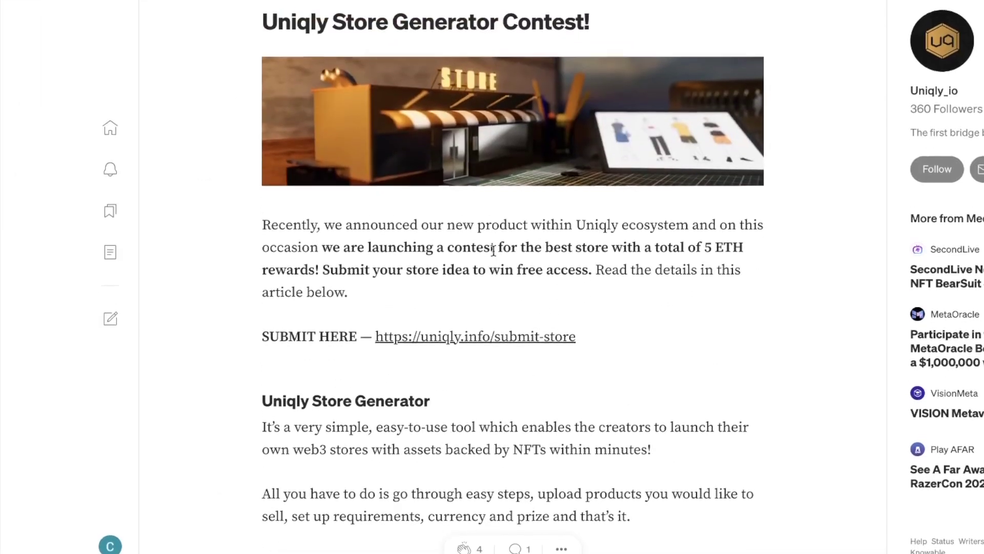